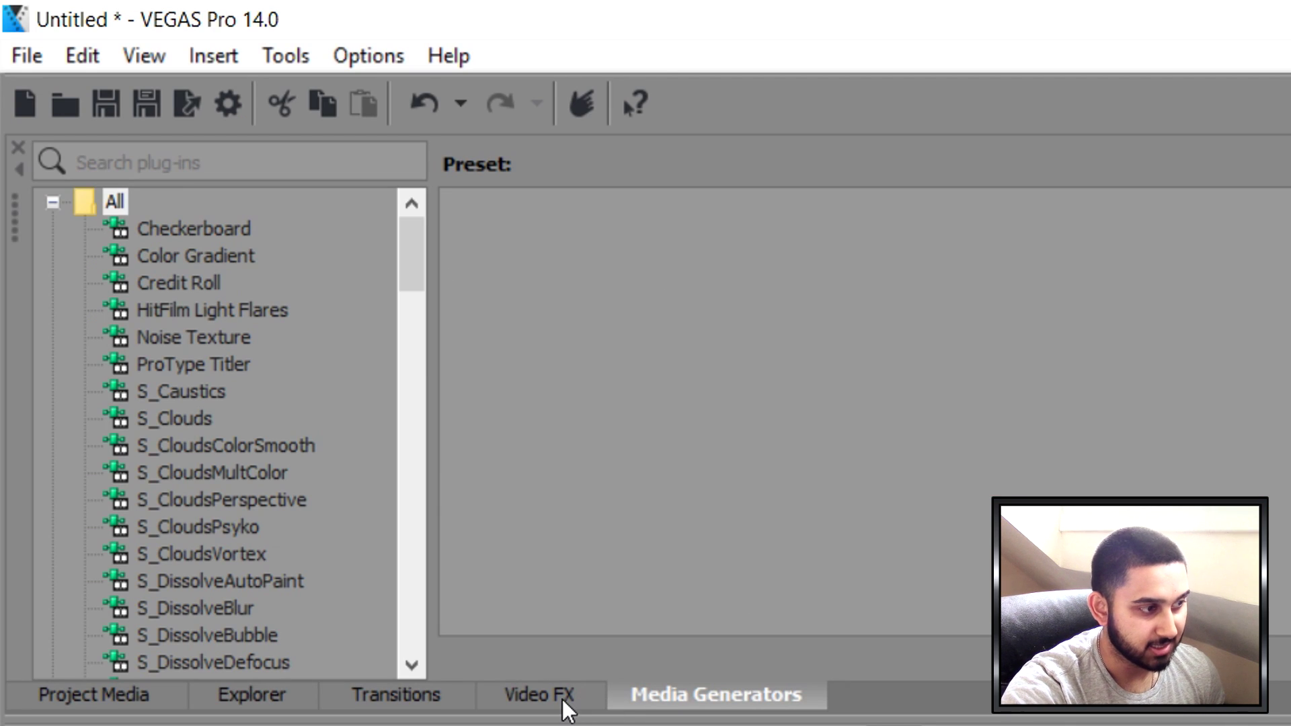
Restore the Default window layout and scroll the Video FX list to the Add Noise presets
left_click(138, 55)
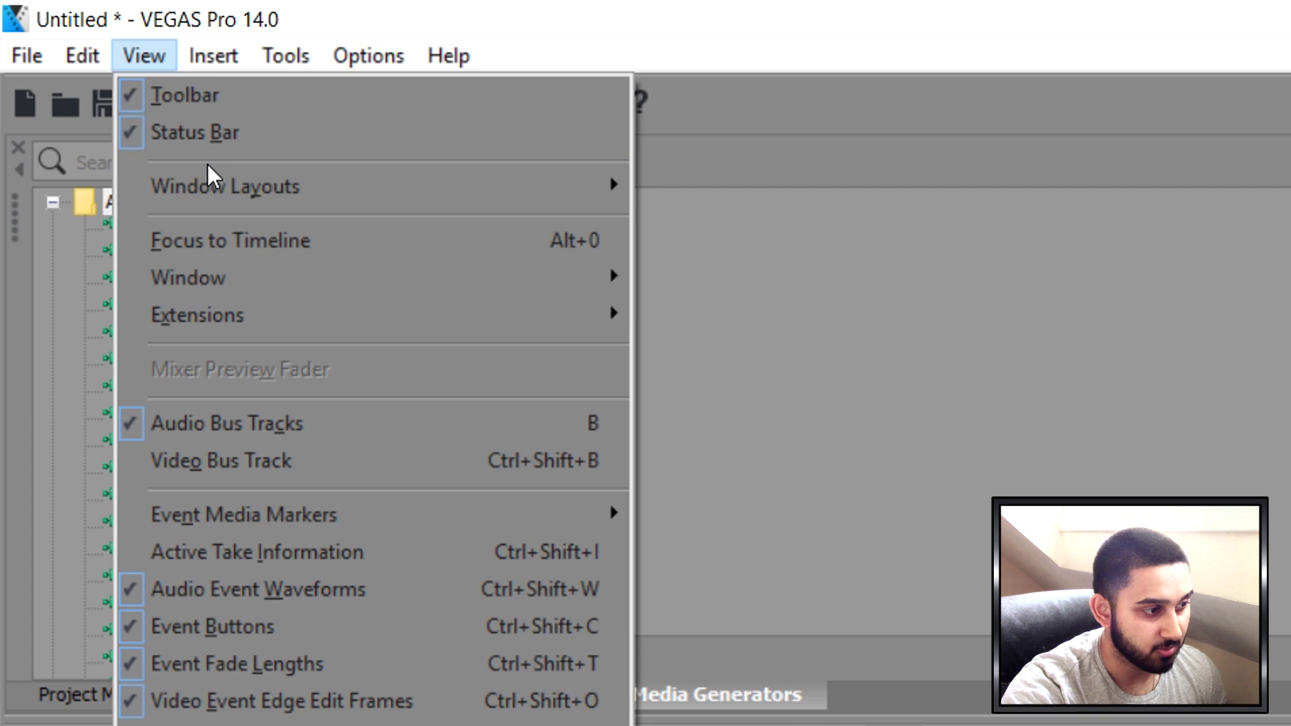
mouse_move(225, 192)
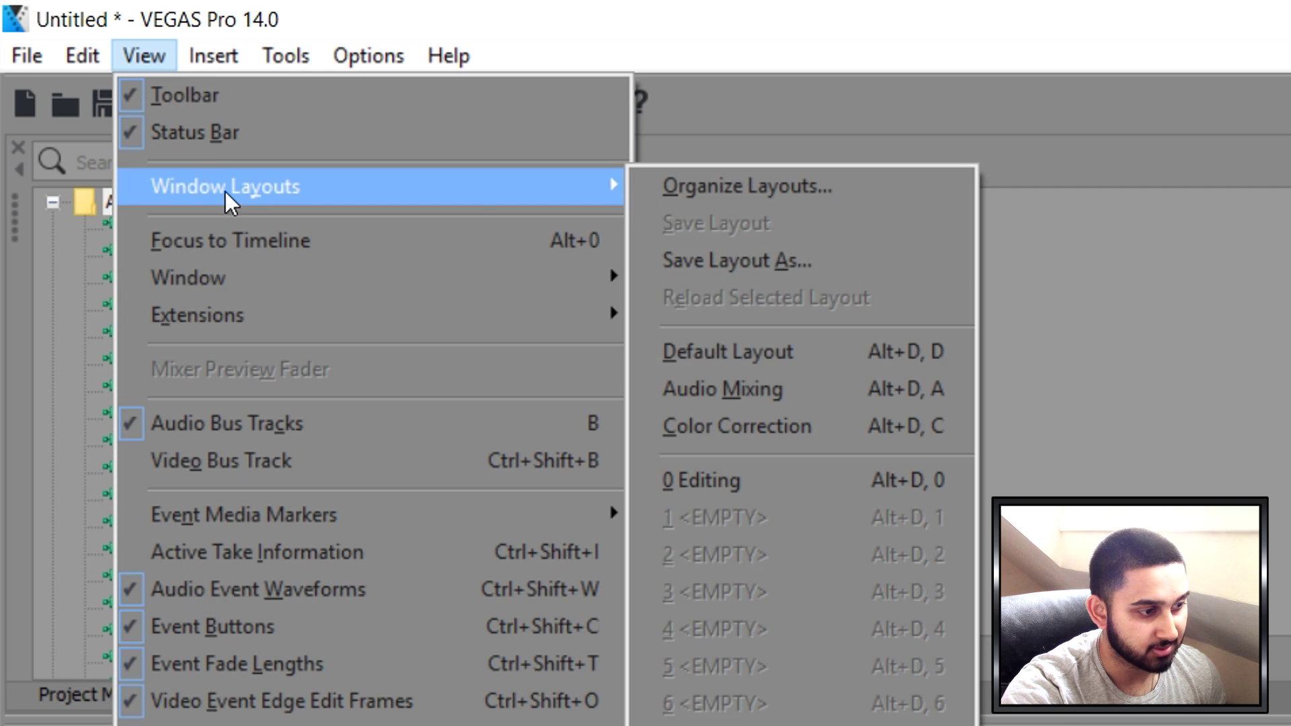
left_click(911, 353)
scroll(495, 351, "down", 1)
left_click_drag(531, 212, 523, 376)
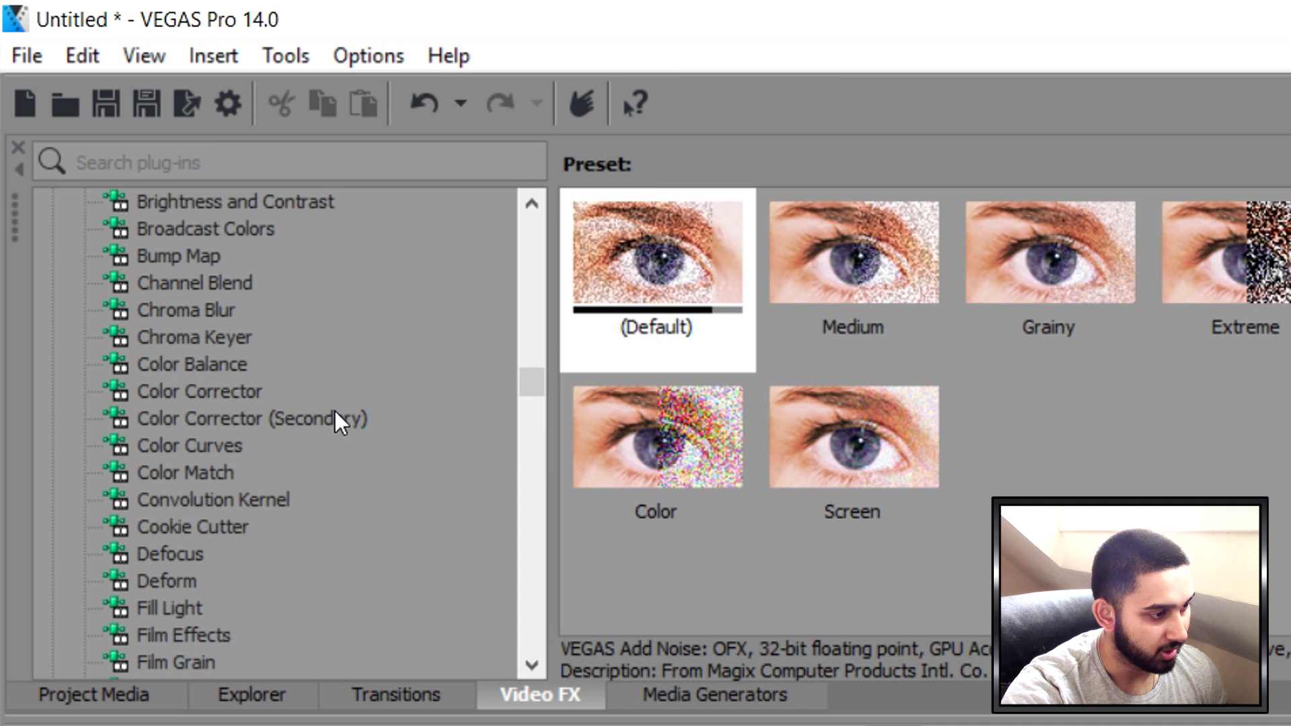
Apply Brightness and Contrast to the webcam clip with the Facecam preset (brightness 0.065, contrast 0.100)
scroll(335, 410, "up", 2)
scroll(336, 427, "up", 1)
left_click(306, 445)
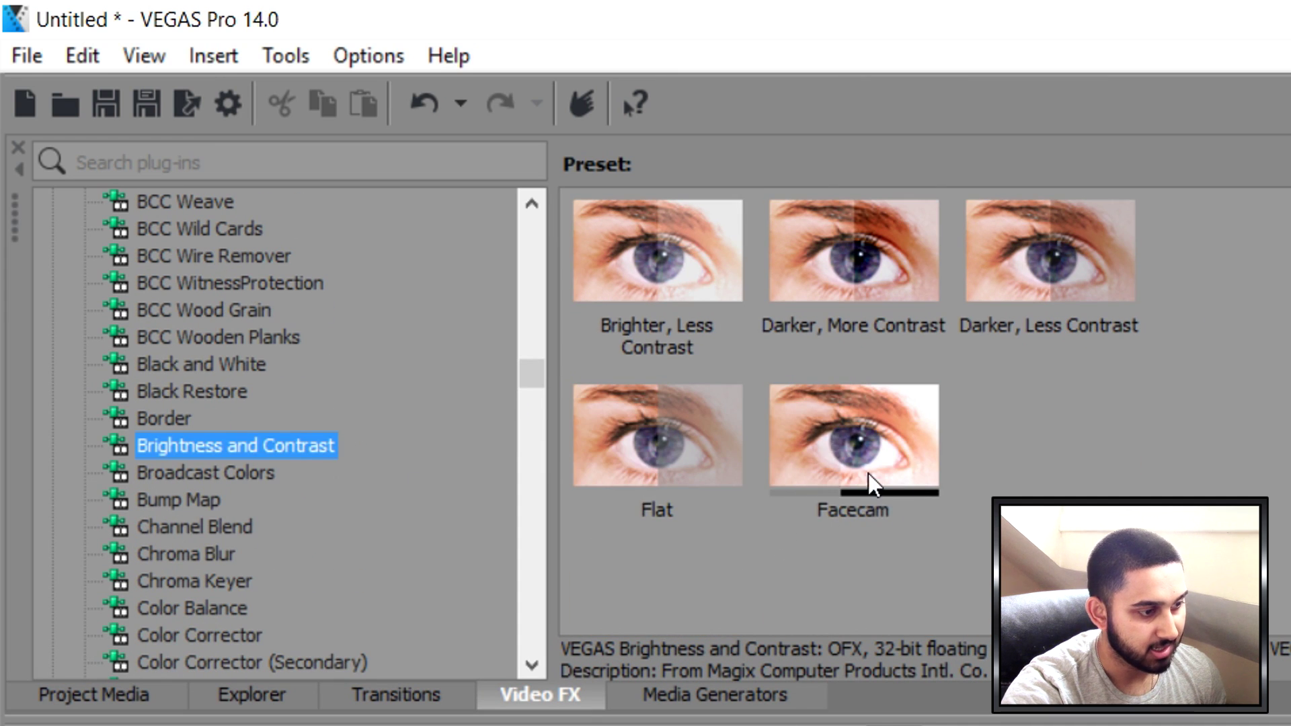
scroll(865, 470, "up", 3)
left_click_drag(659, 257, 1210, 725)
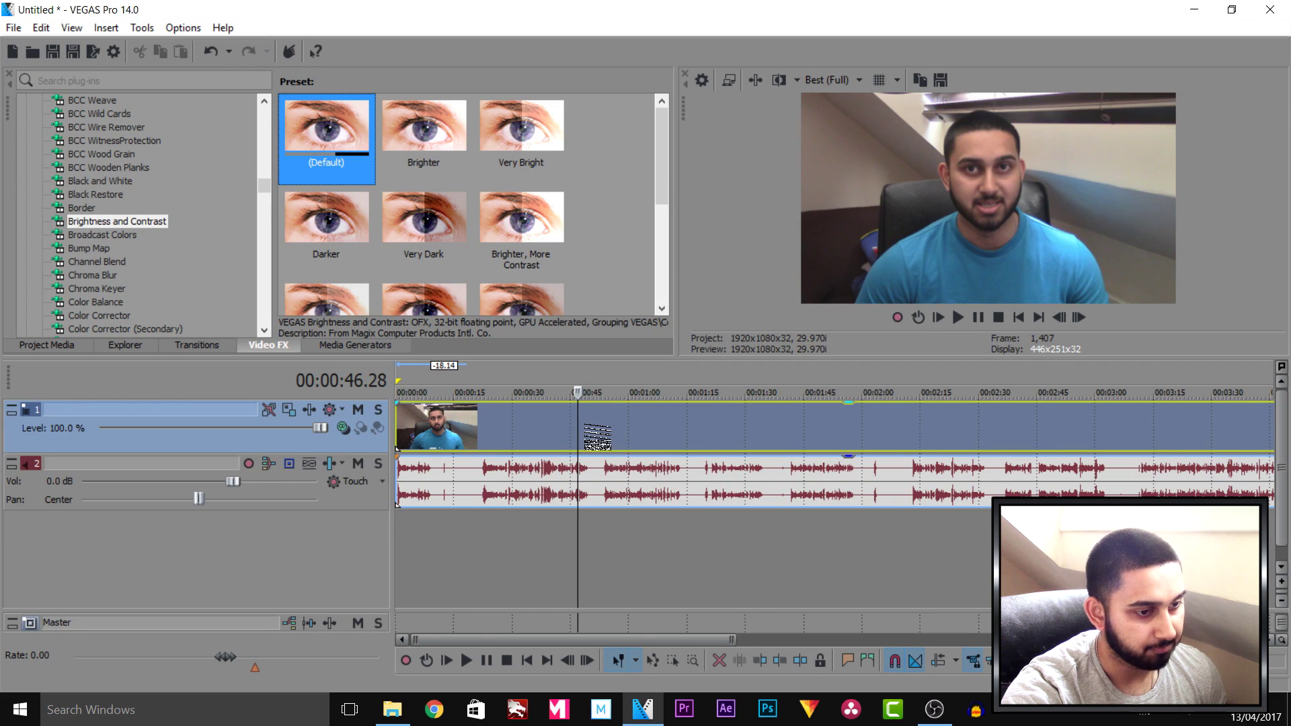
left_click(1140, 106)
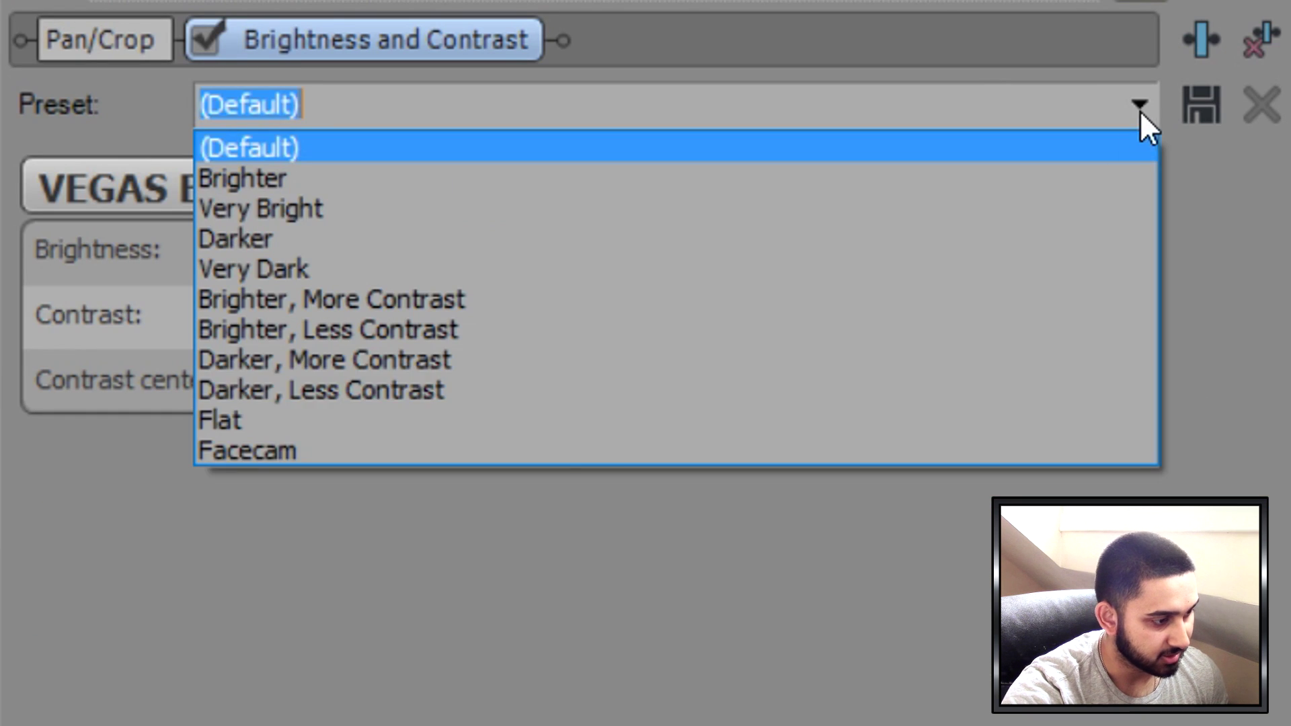
left_click(547, 457)
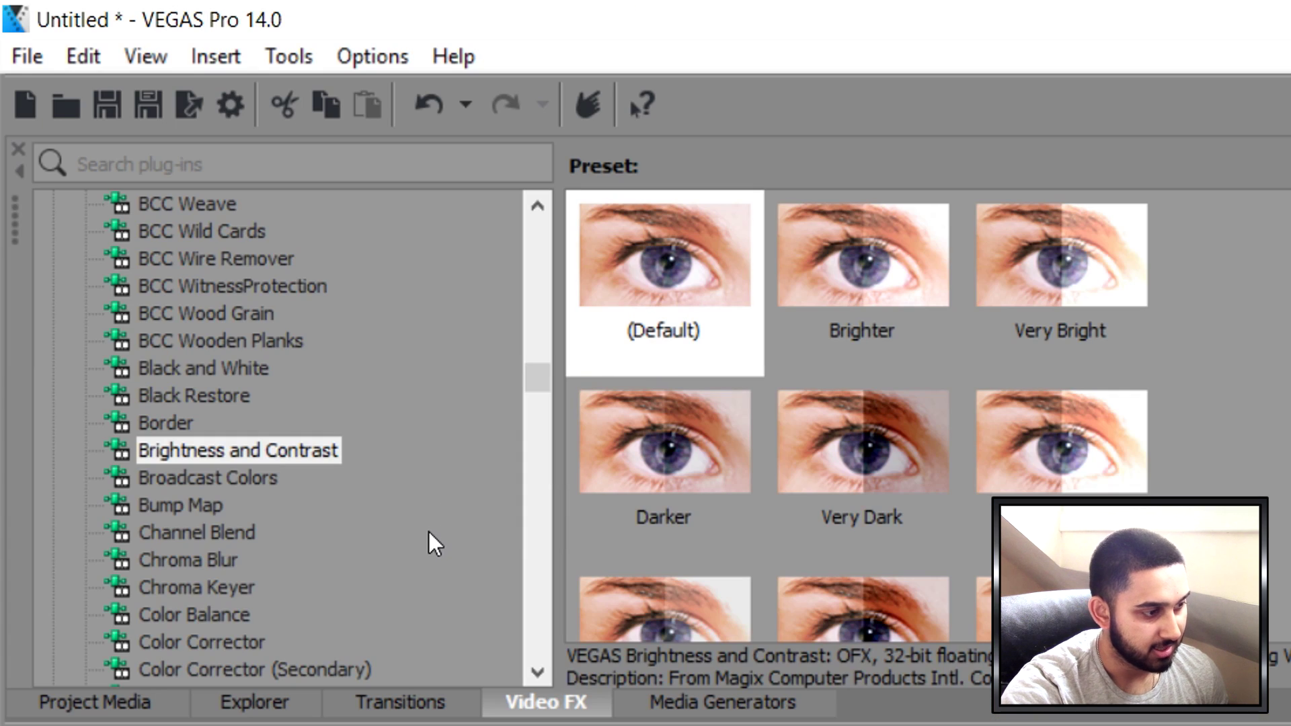
Drag the (Default) Color Curves preset onto the webcam clip
scroll(412, 548, "down", 1)
left_click(226, 618)
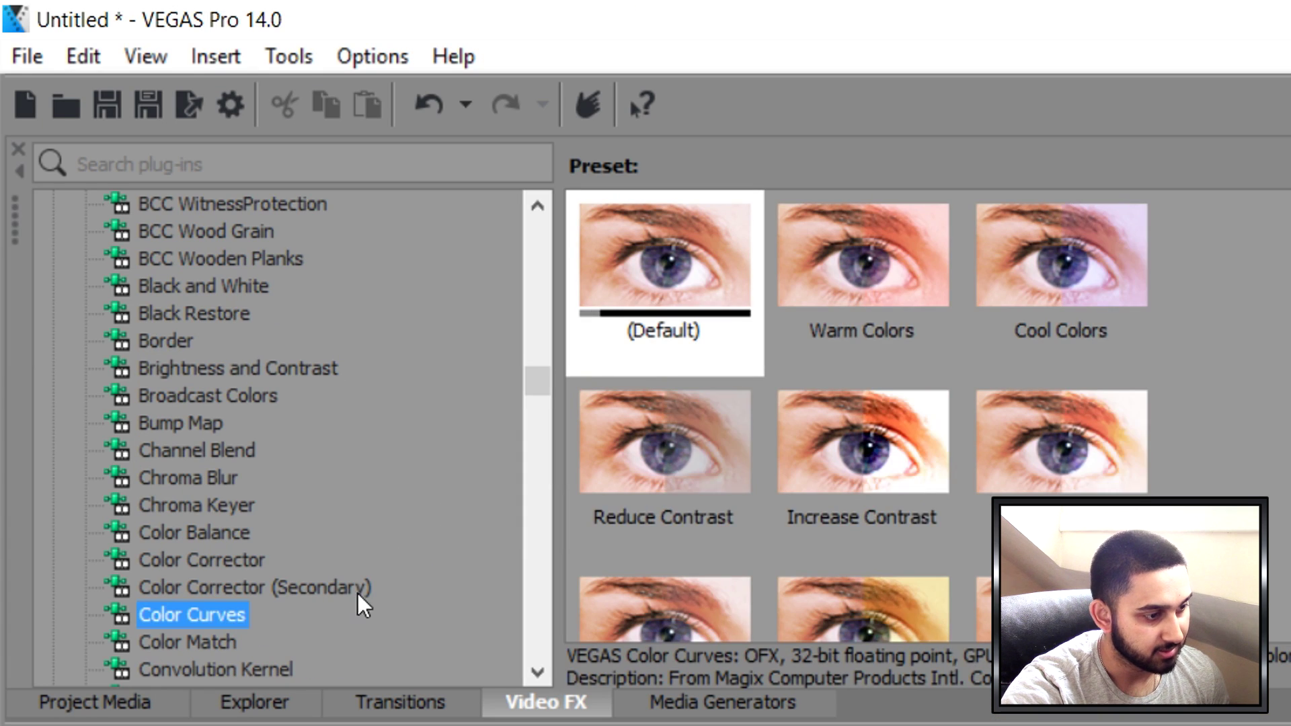
scroll(916, 490, "down", 5)
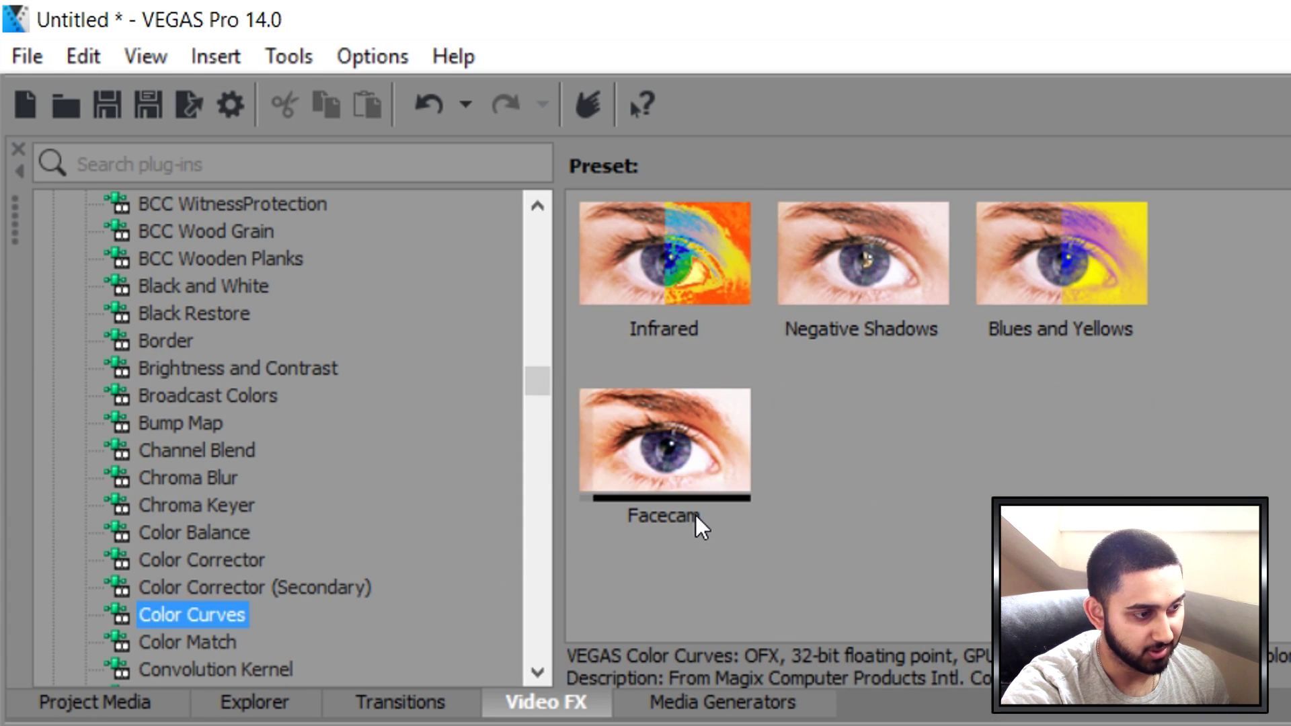
scroll(700, 517, "up", 5)
left_click(649, 282)
left_click_drag(648, 283, 585, 418)
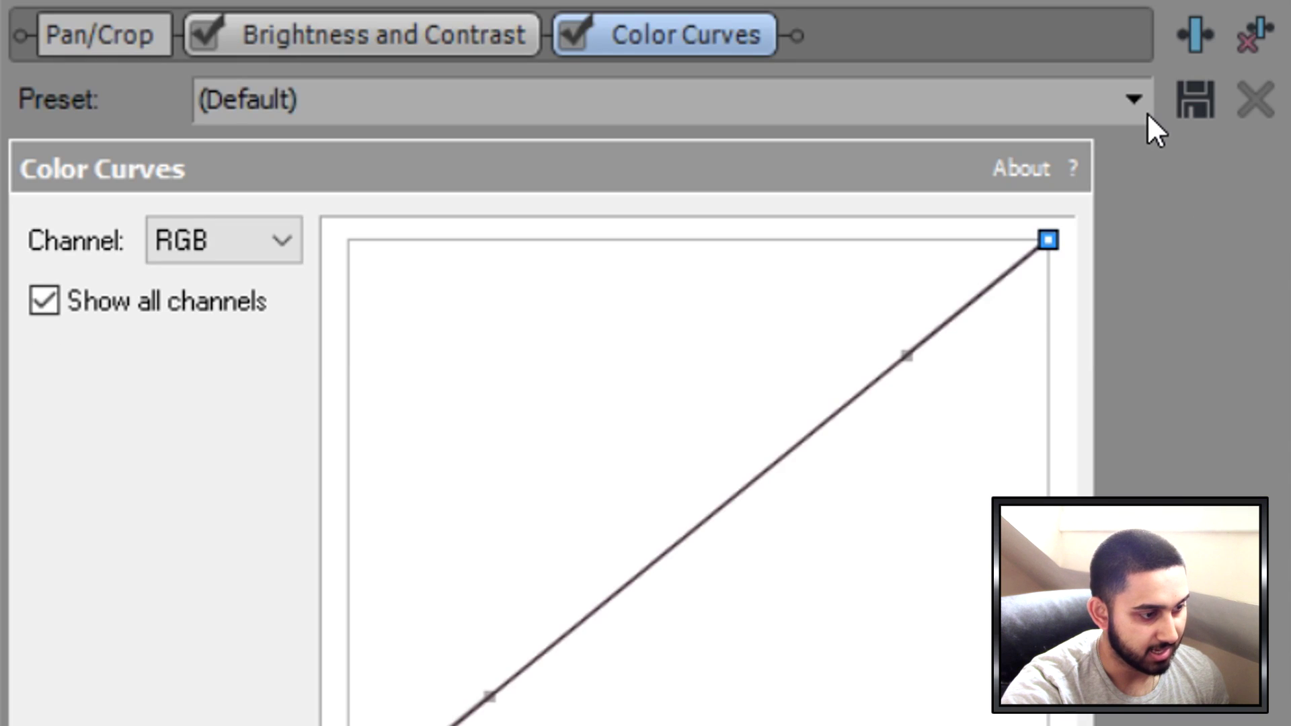
Switch Color Curves to its Facecam preset for an S-shaped curve
left_click(1144, 111)
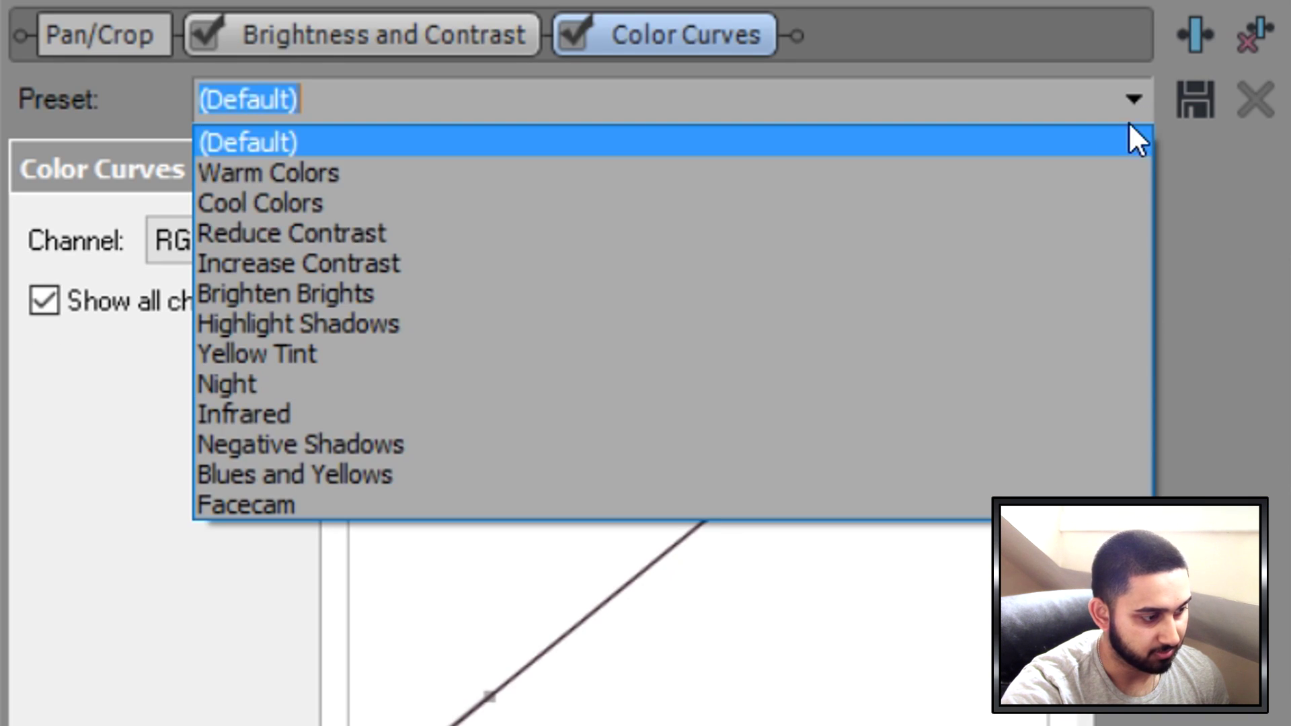
left_click(531, 503)
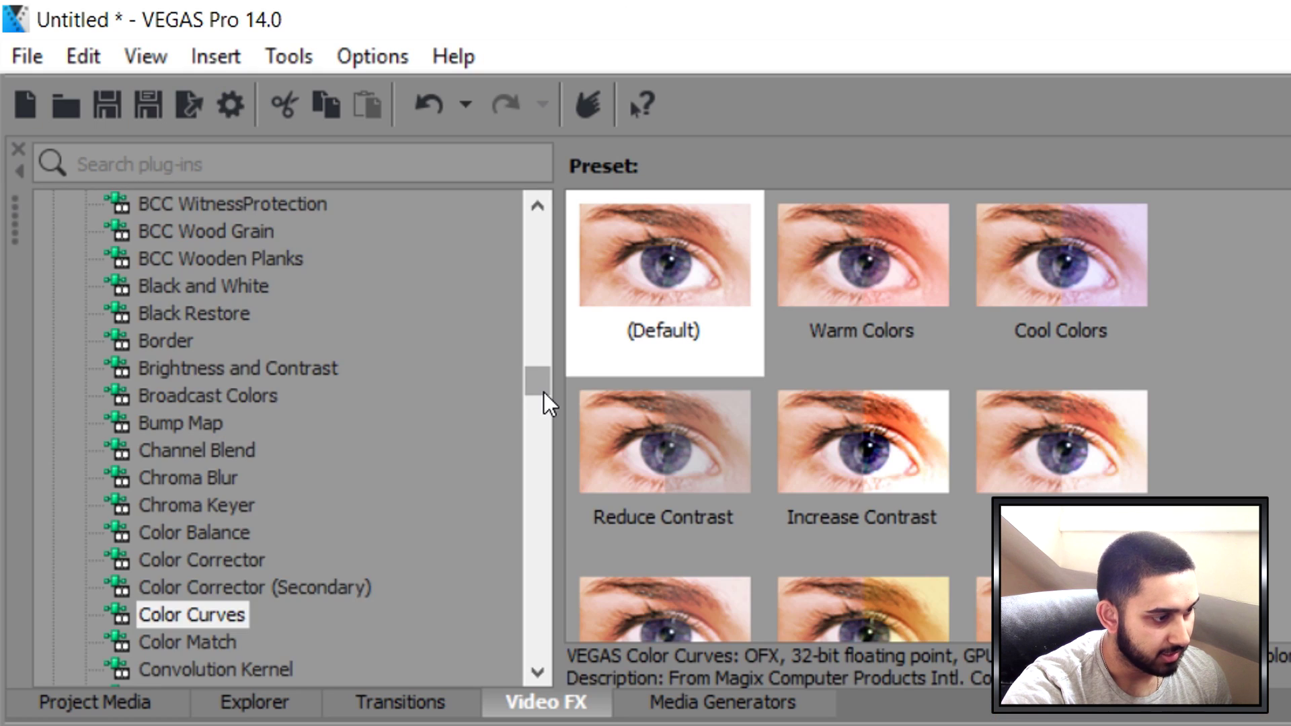
left_click_drag(542, 398, 323, 476)
Stack Soft Moderate Contrast on the clip, switched to Facecam (contrast 22.62, tint 55.25, hue 42.71)
left_click(211, 399)
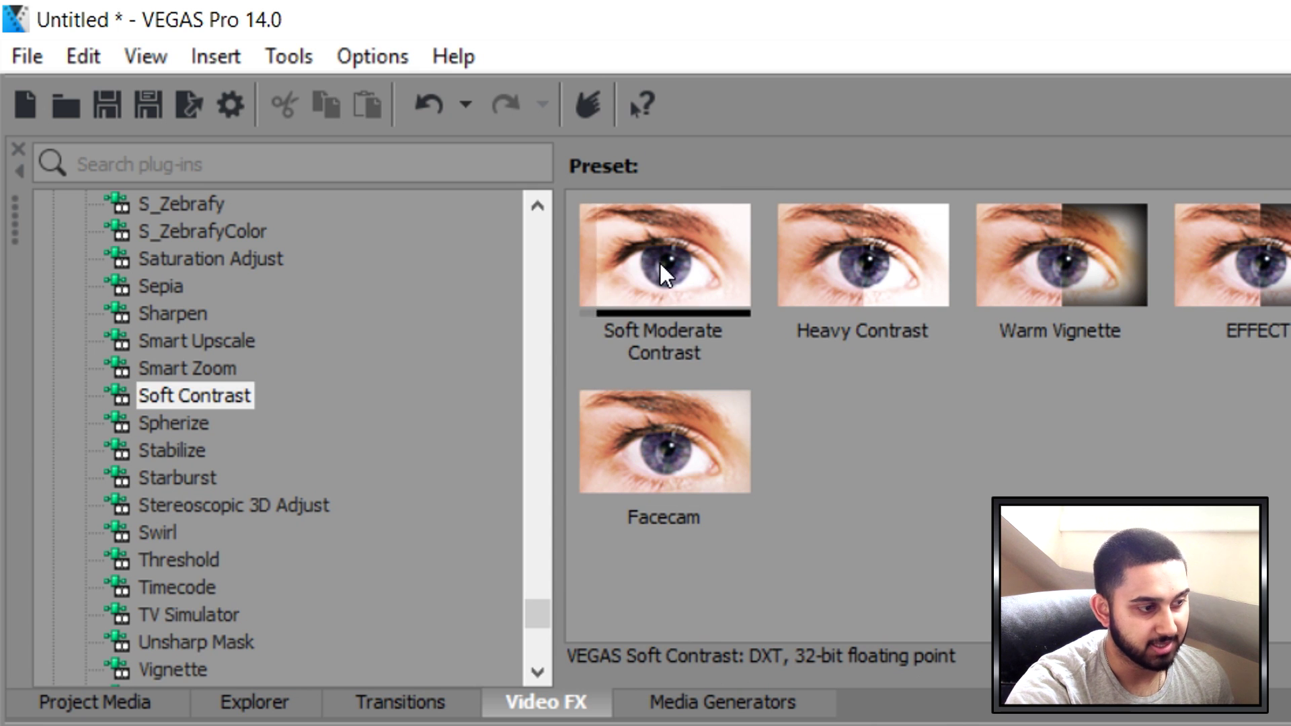
left_click_drag(659, 259, 562, 438)
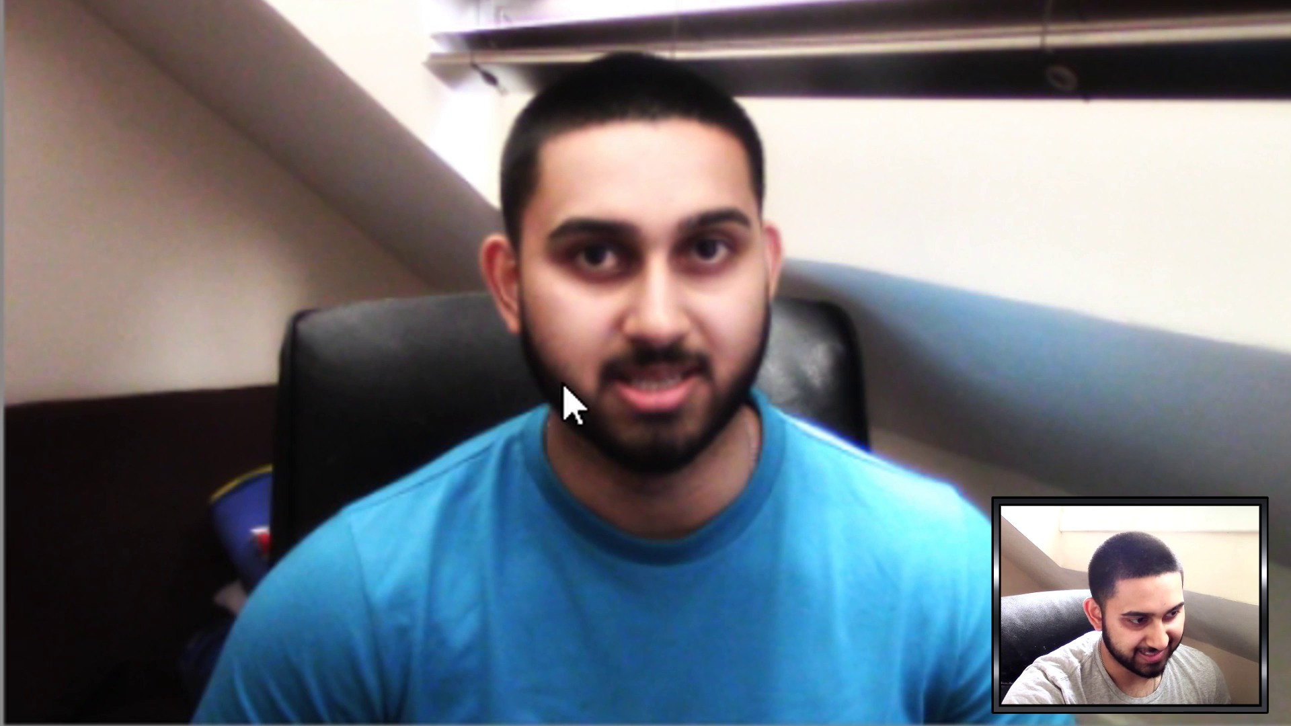
left_click(411, 267)
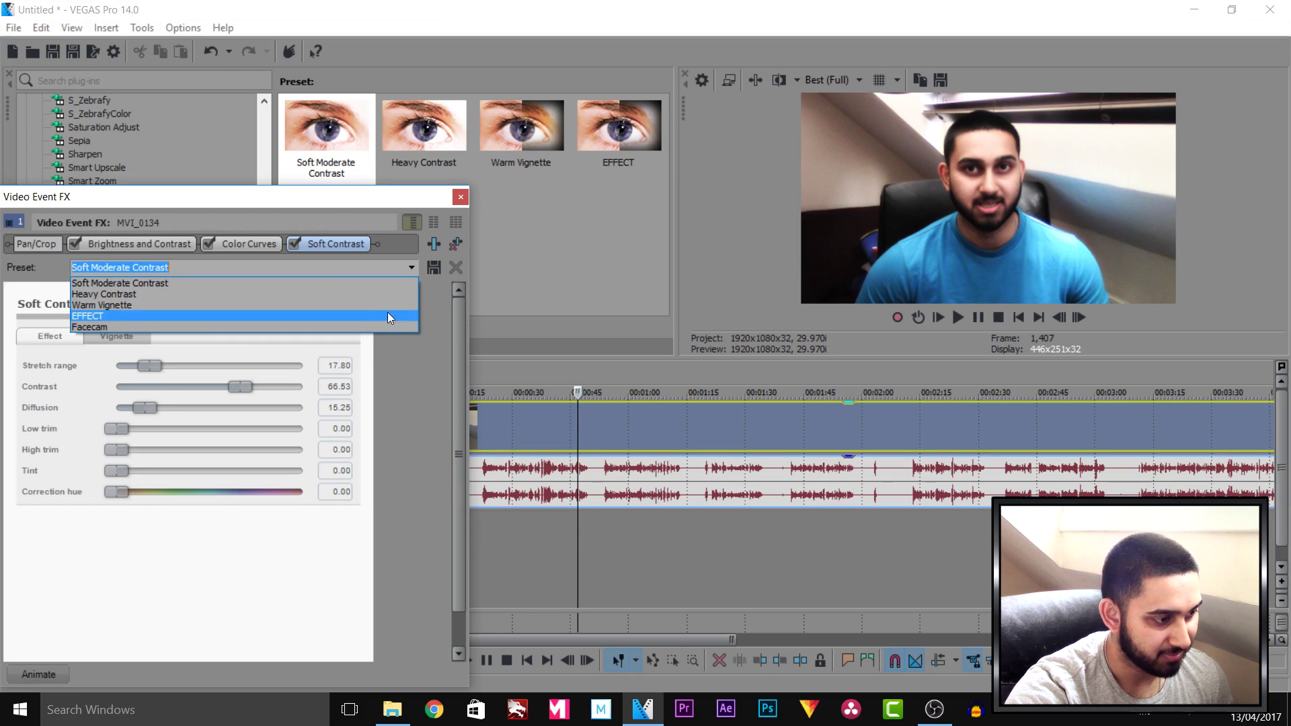
left_click(370, 323)
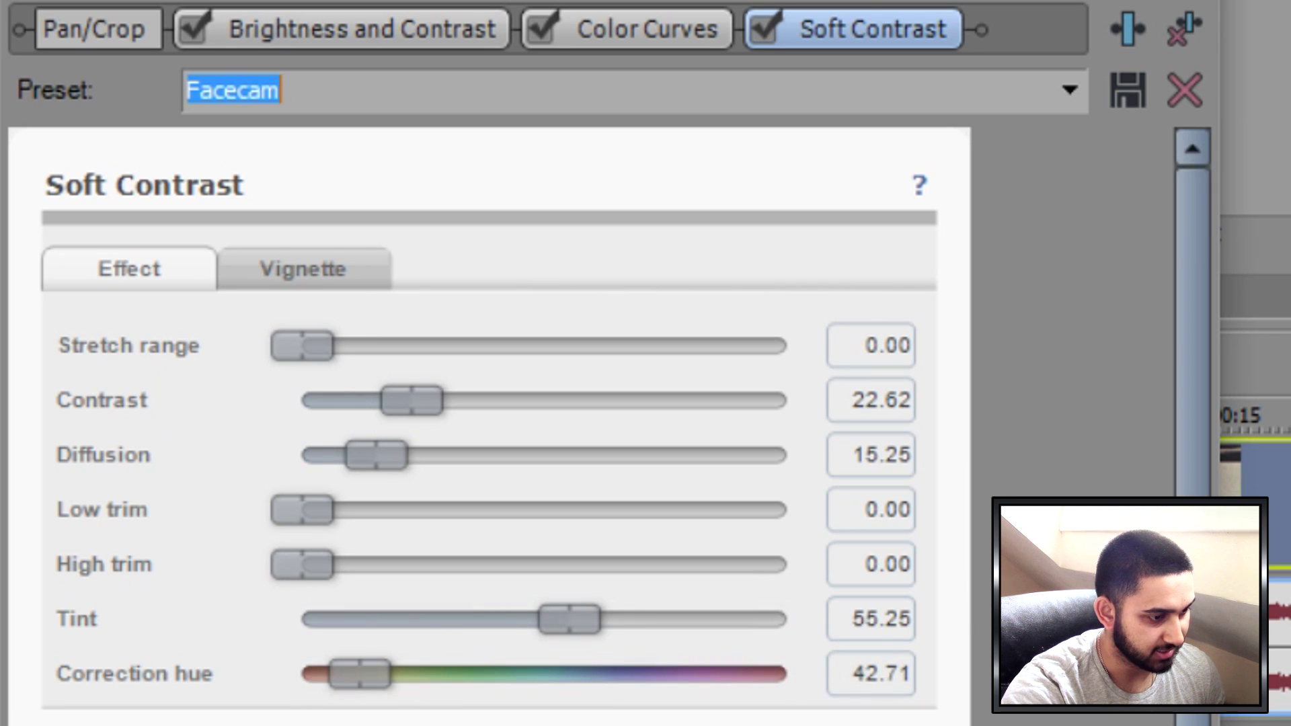
scroll(1193, 323, "down", 2)
scroll(1193, 323, "up", 2)
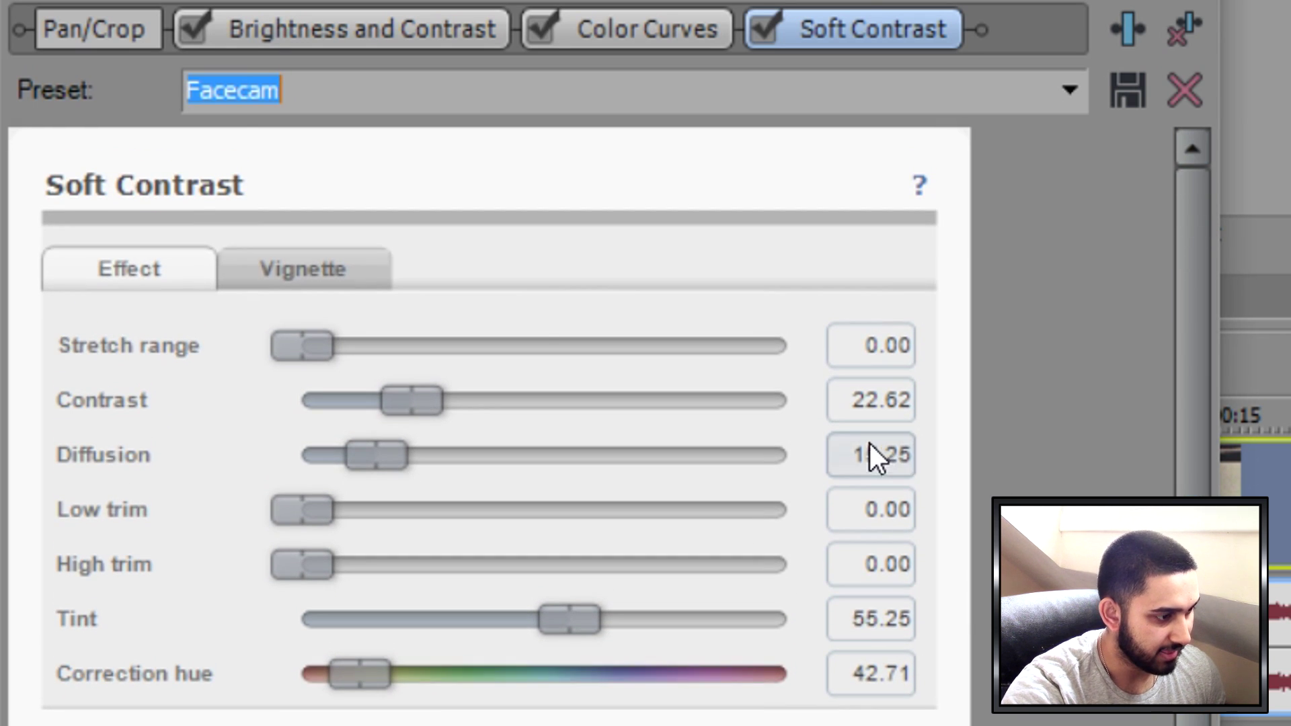
left_click(286, 264)
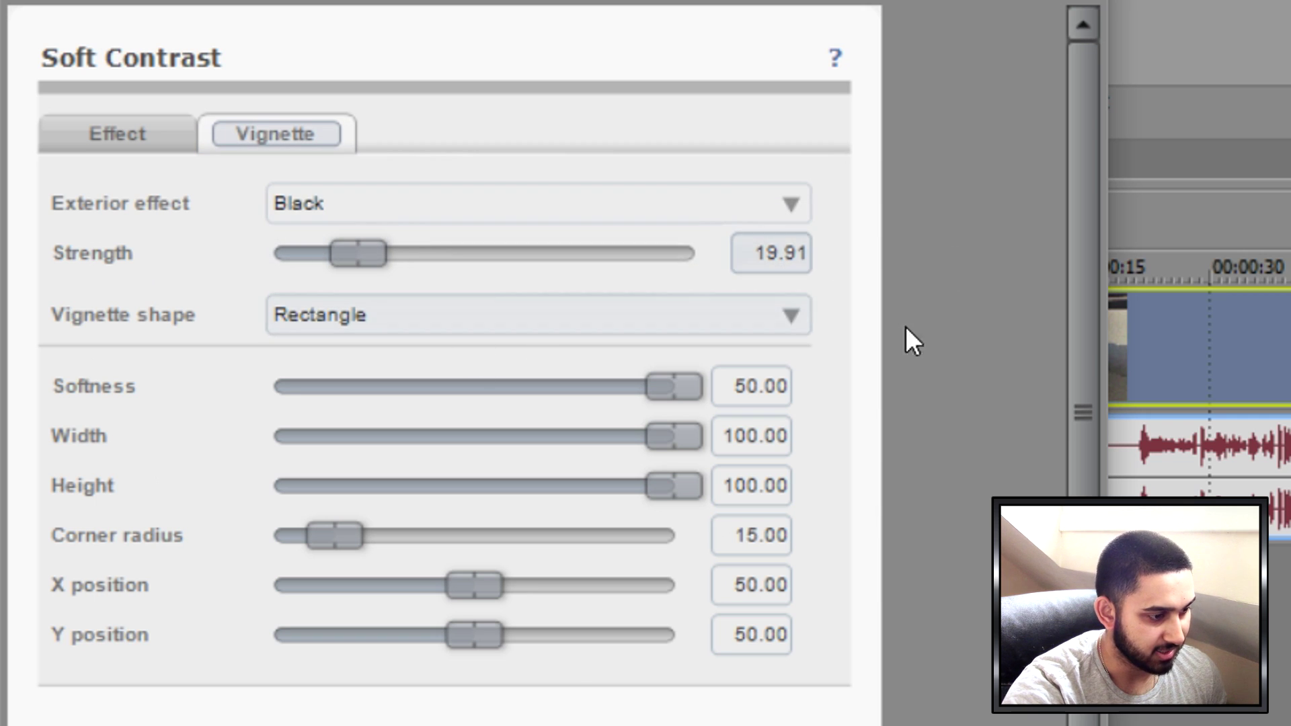
scroll(1074, 448, "down", 1)
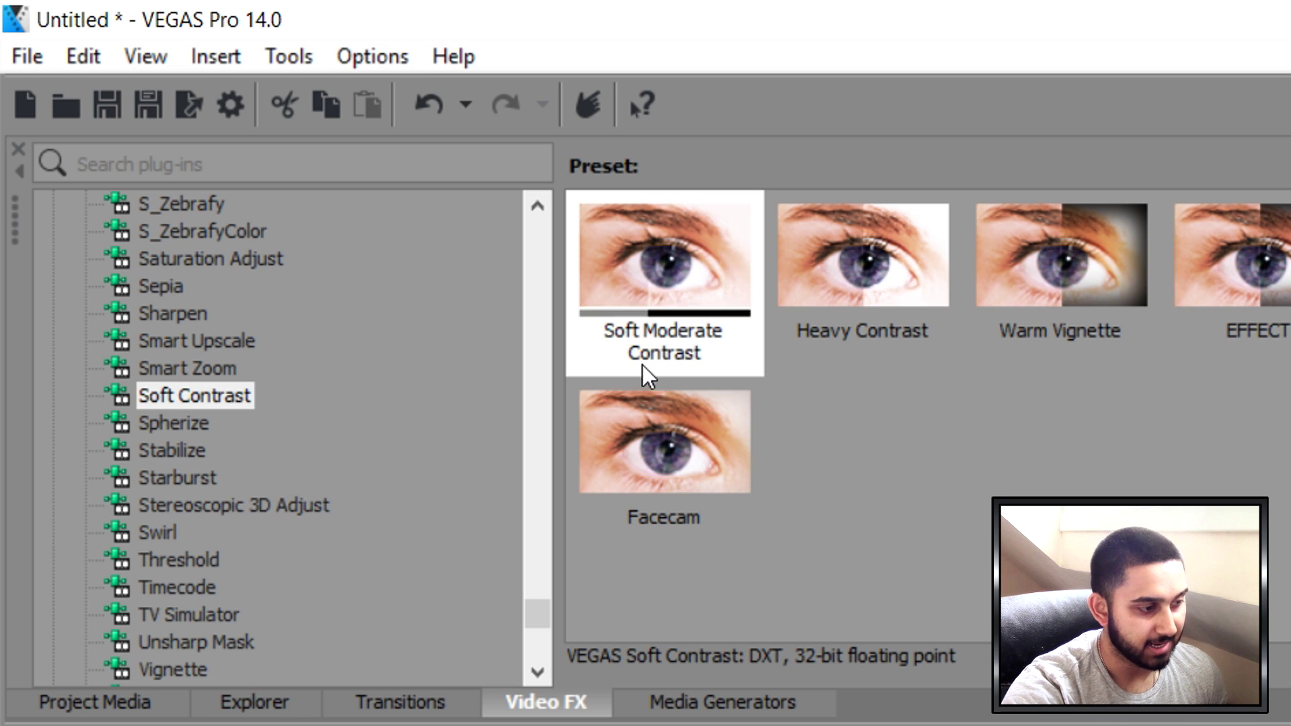
Add the White Balance effect to the webcam clip
scroll(548, 624, "down", 1)
left_click_drag(548, 624, 548, 640)
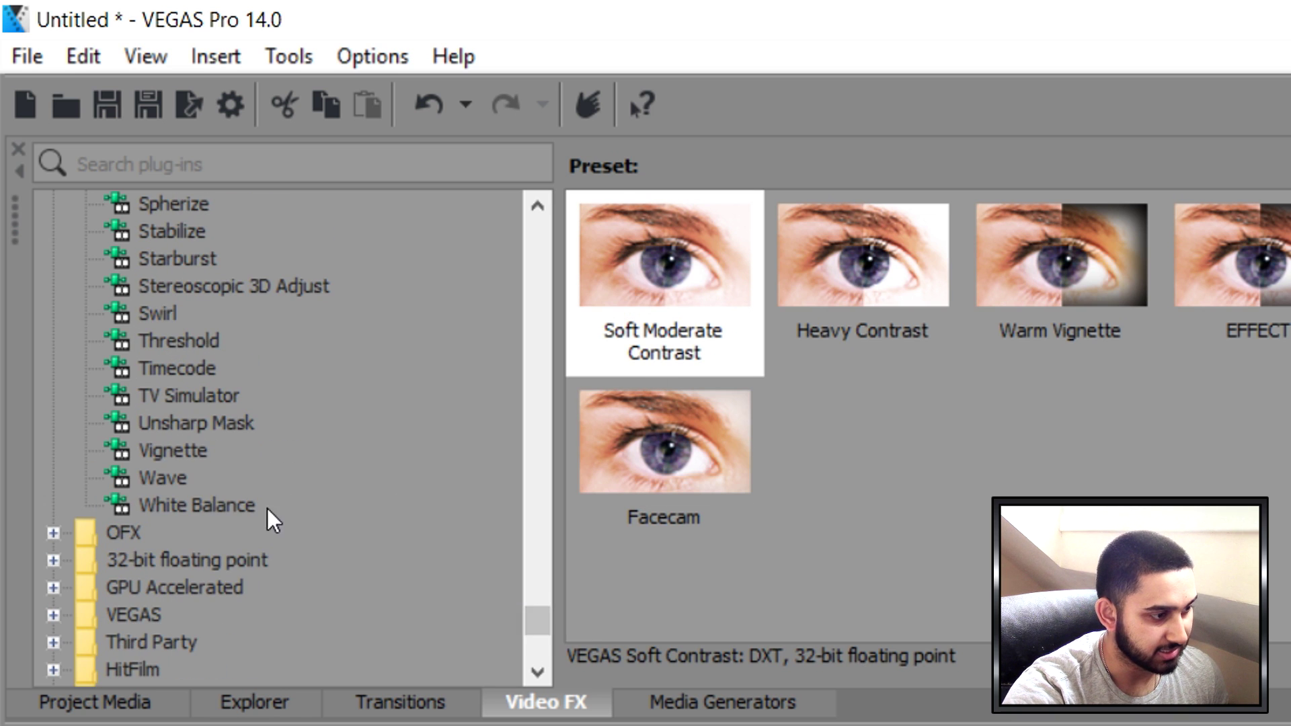
left_click(201, 505)
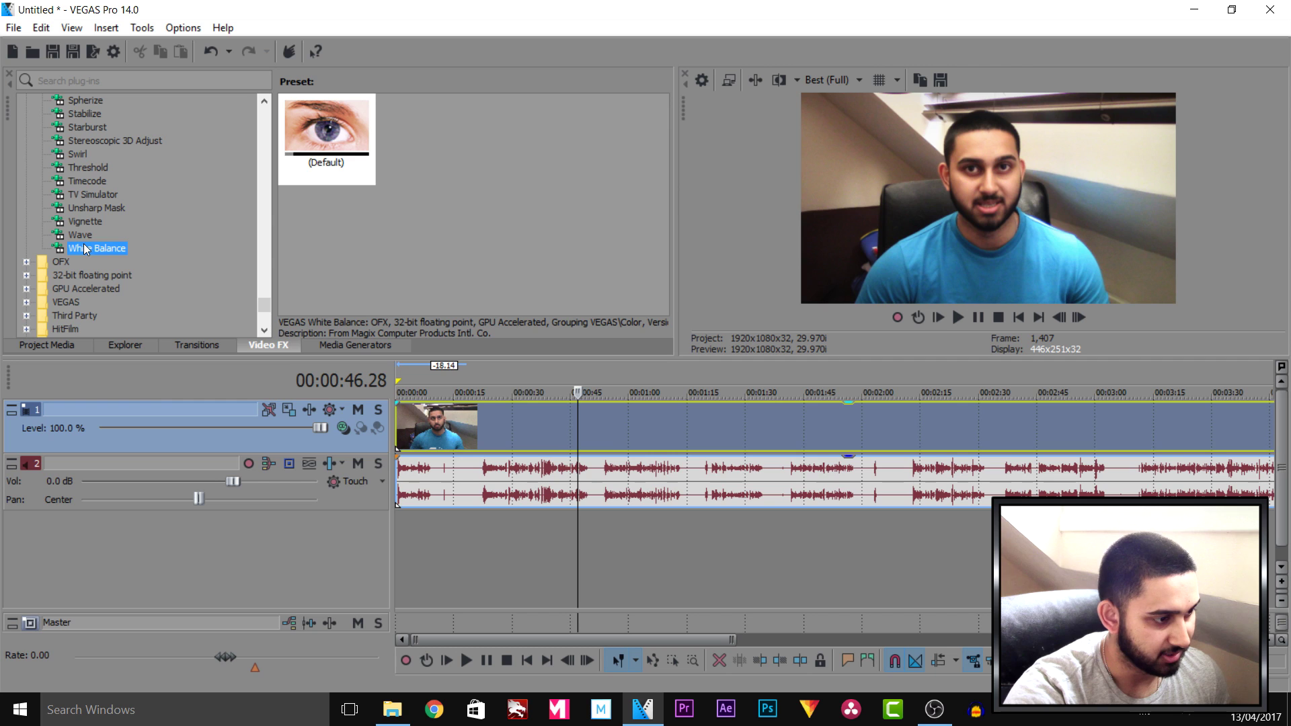
left_click_drag(97, 248, 437, 428)
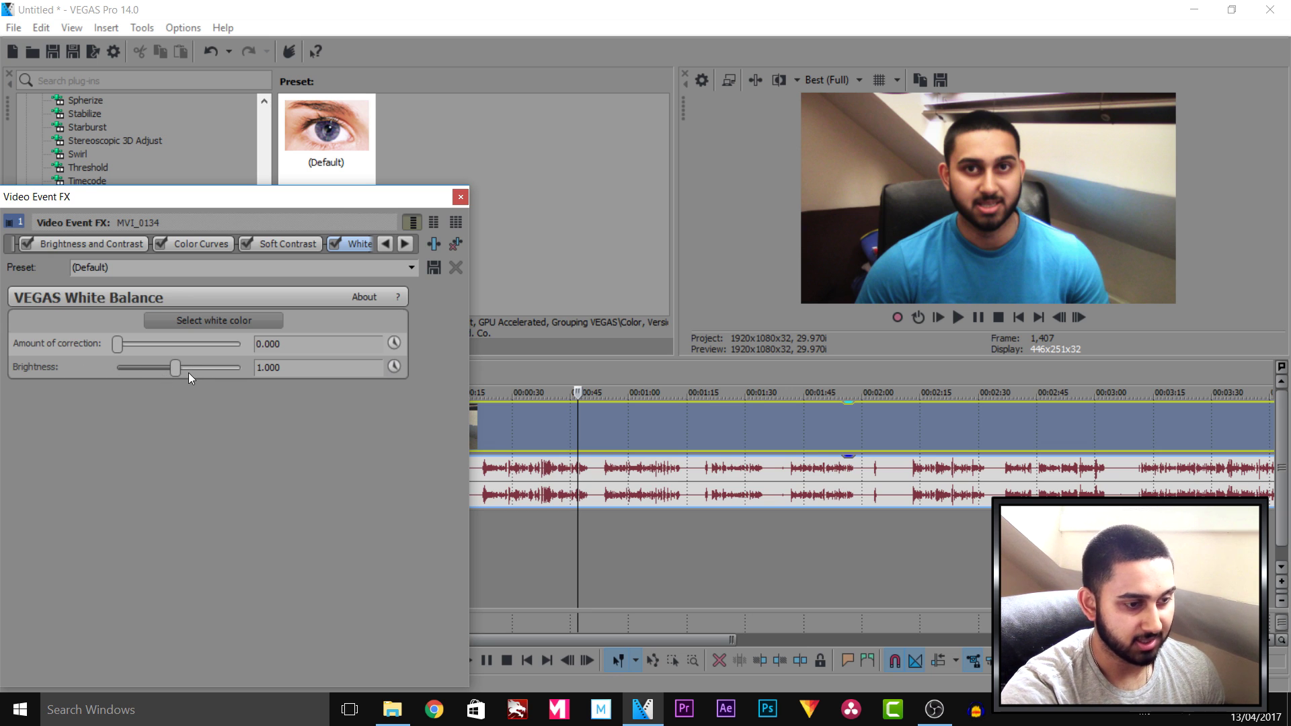
Raise White Balance brightness to 1.100 and close the Video Event FX window
left_click(193, 370)
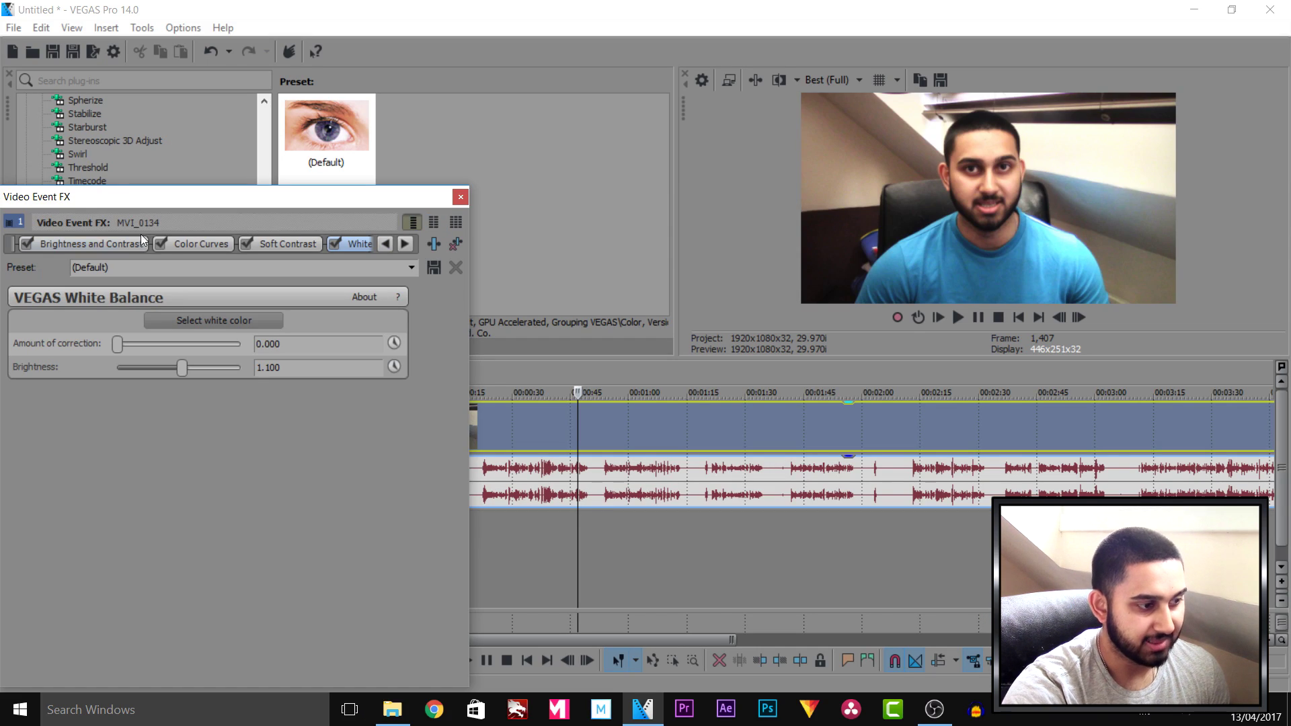
left_click(461, 197)
scroll(646, 414, "down", 5)
Move the playhead to around the five-minute mark of the clip
left_click(1023, 418)
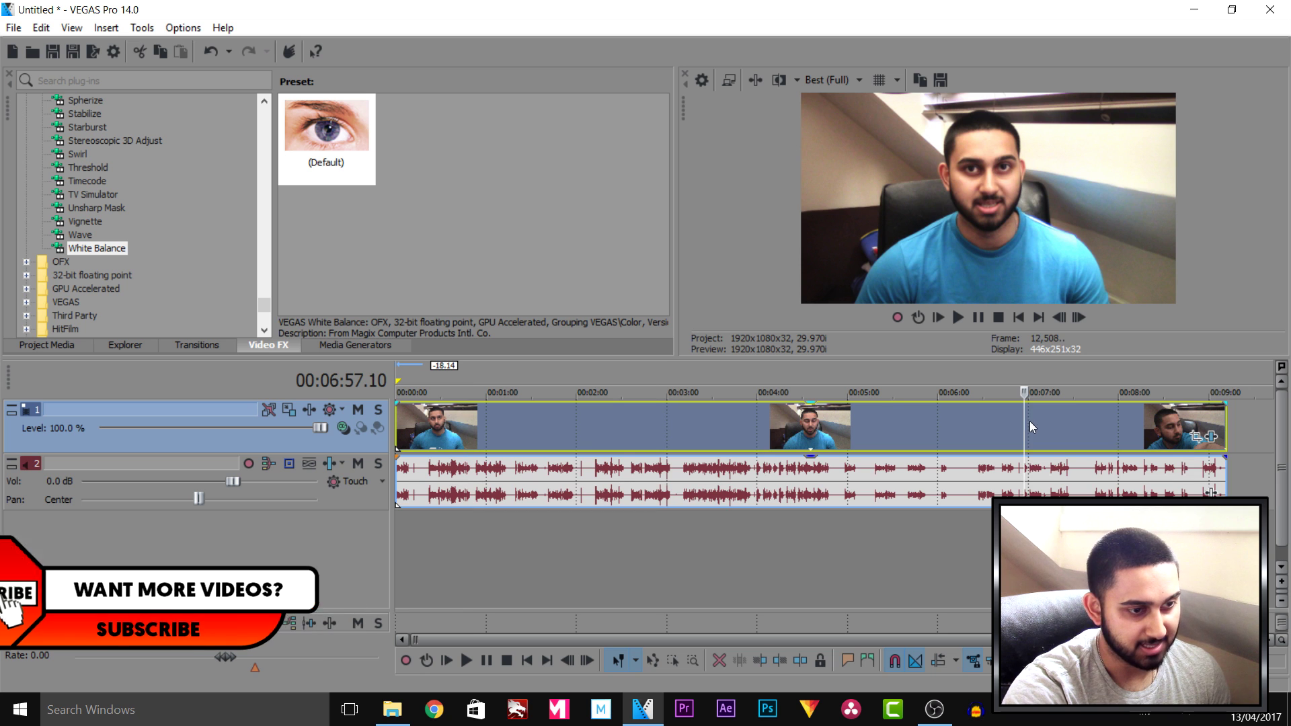
left_click(843, 424)
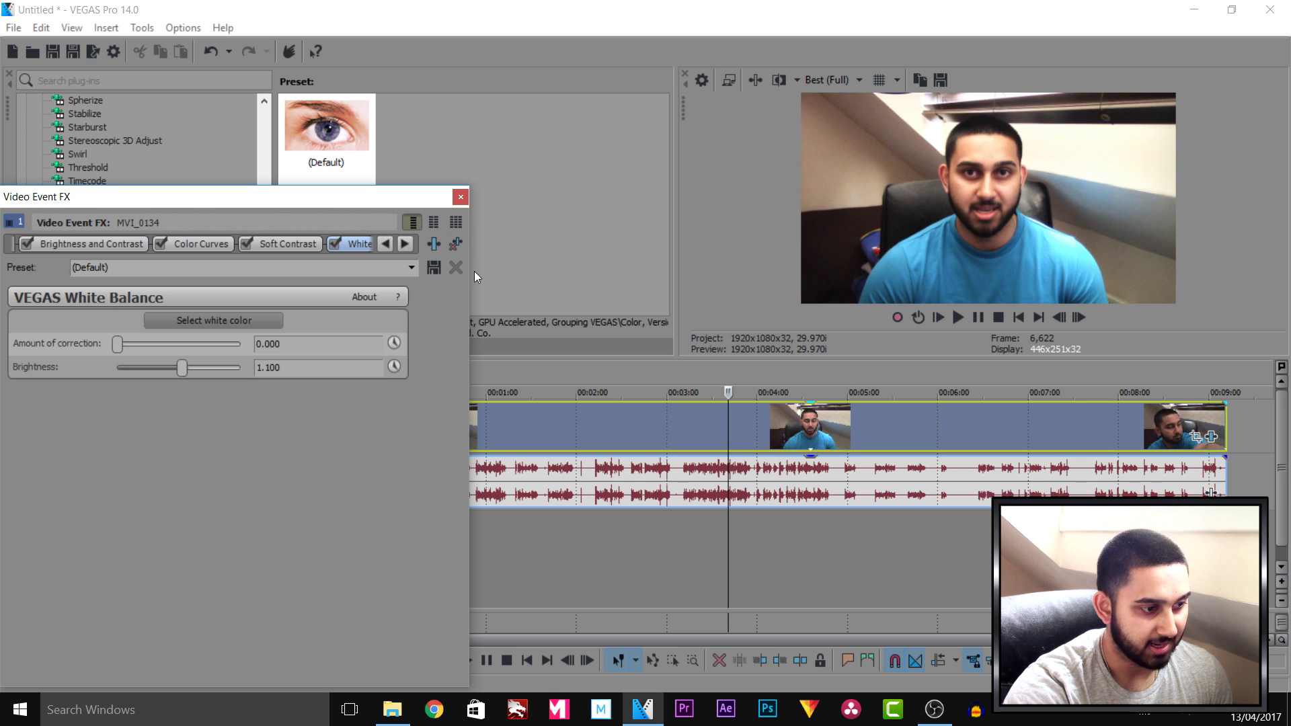
Widen the Video Event FX window, re-enable Brightness and Contrast and Color Curves, then close it
left_click_drag(471, 271, 526, 274)
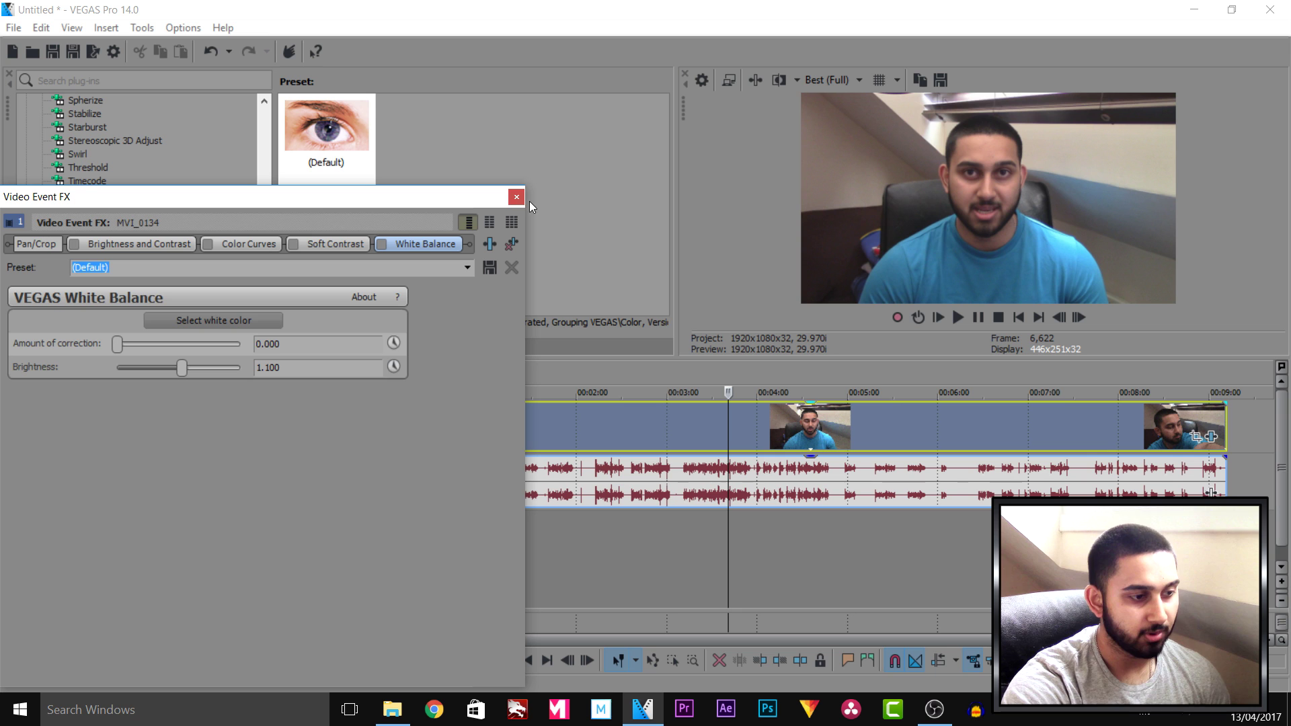
left_click(74, 244)
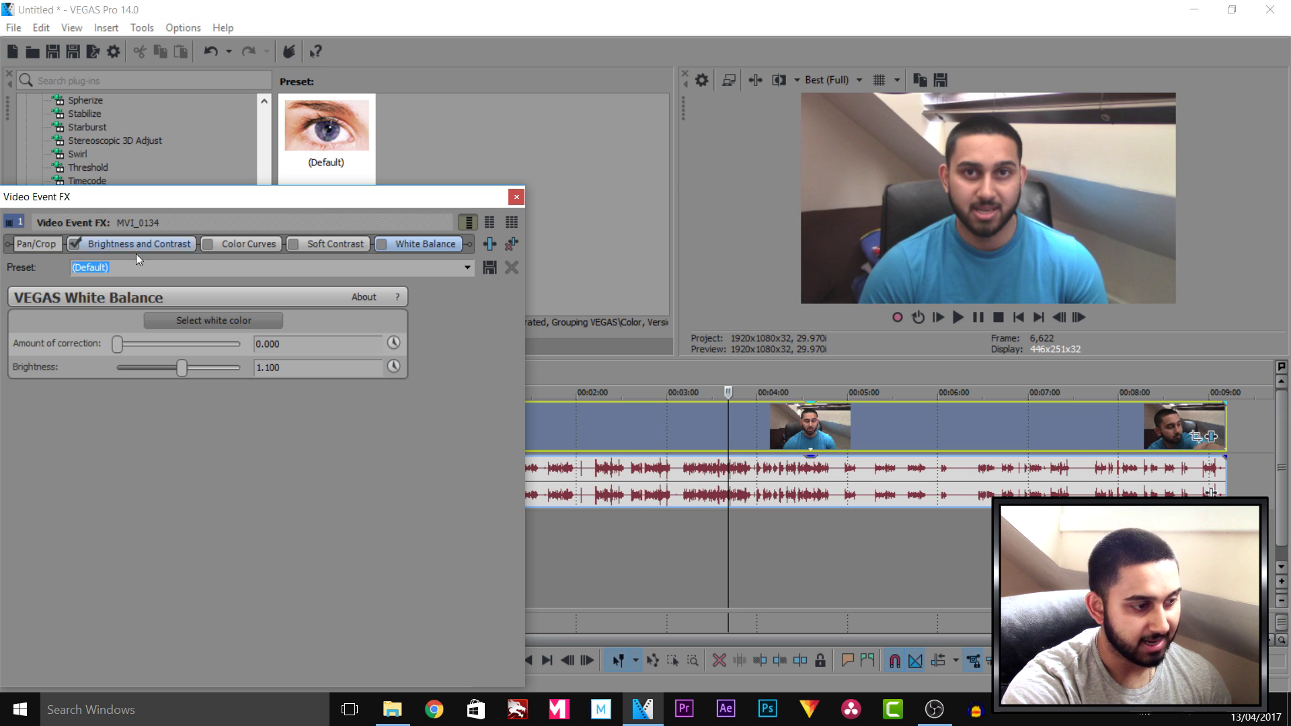
left_click(209, 244)
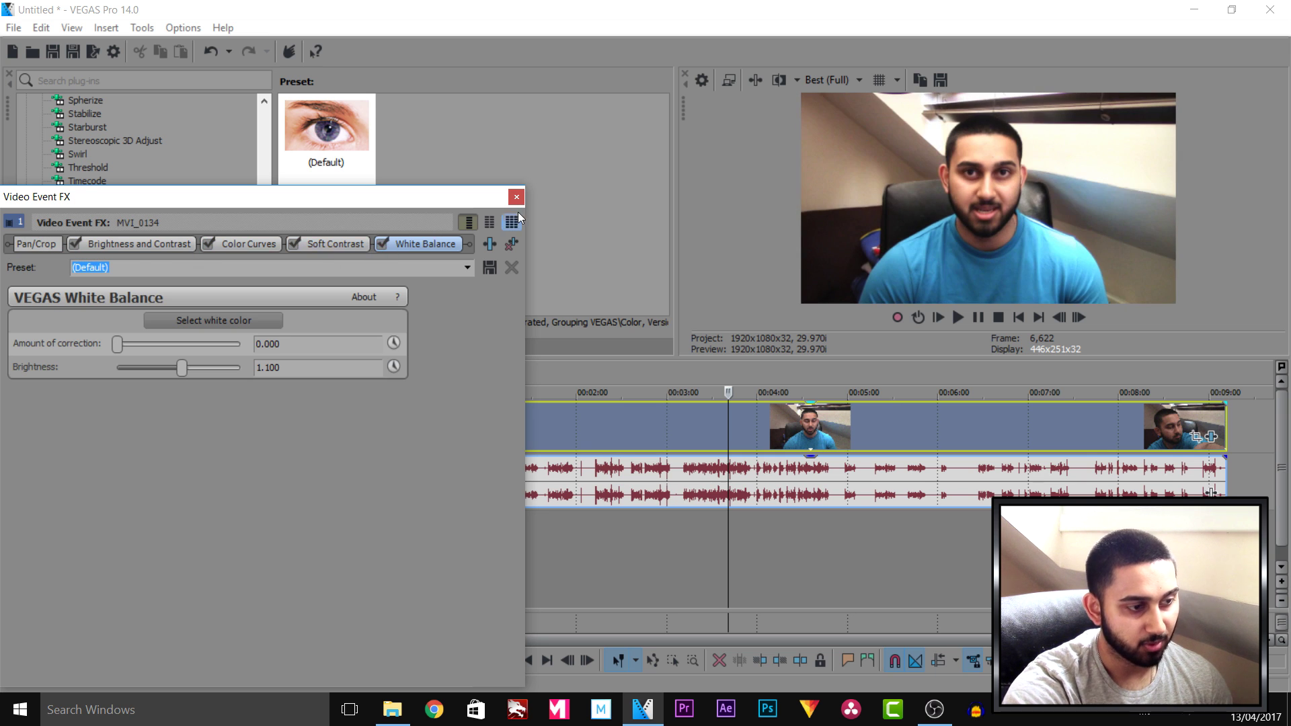
left_click(516, 197)
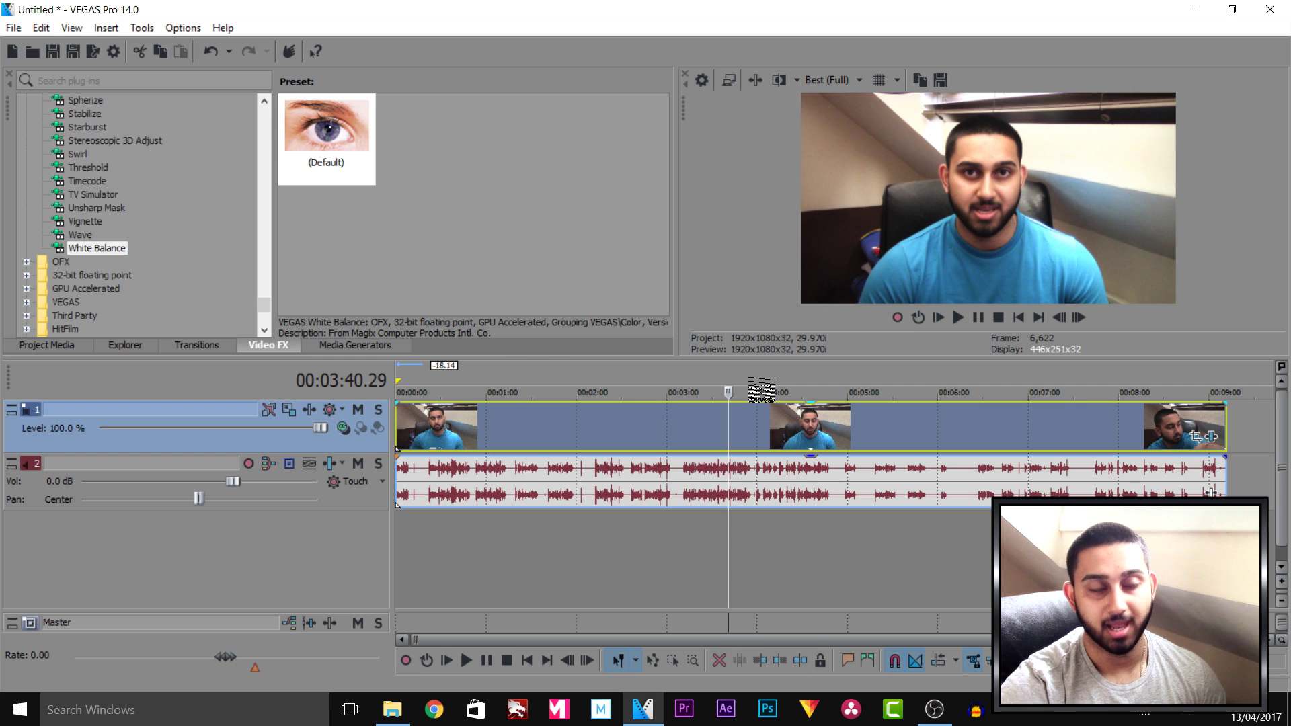